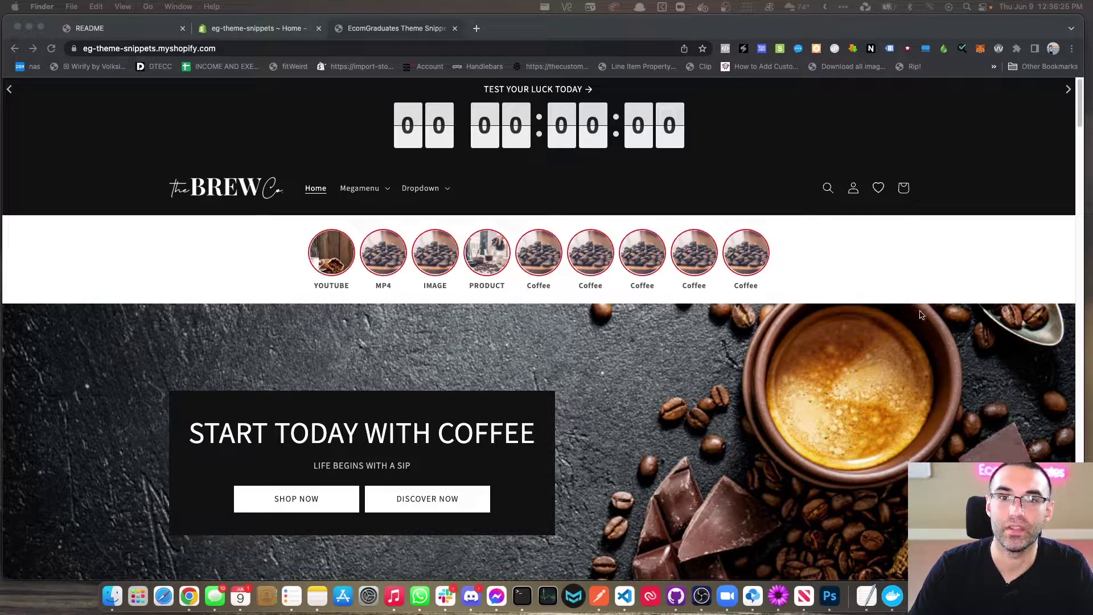
# Step: Browse the demo store homepage and advance the testimonials carousel to the next set
pyautogui.scroll(-15, 920, 314)
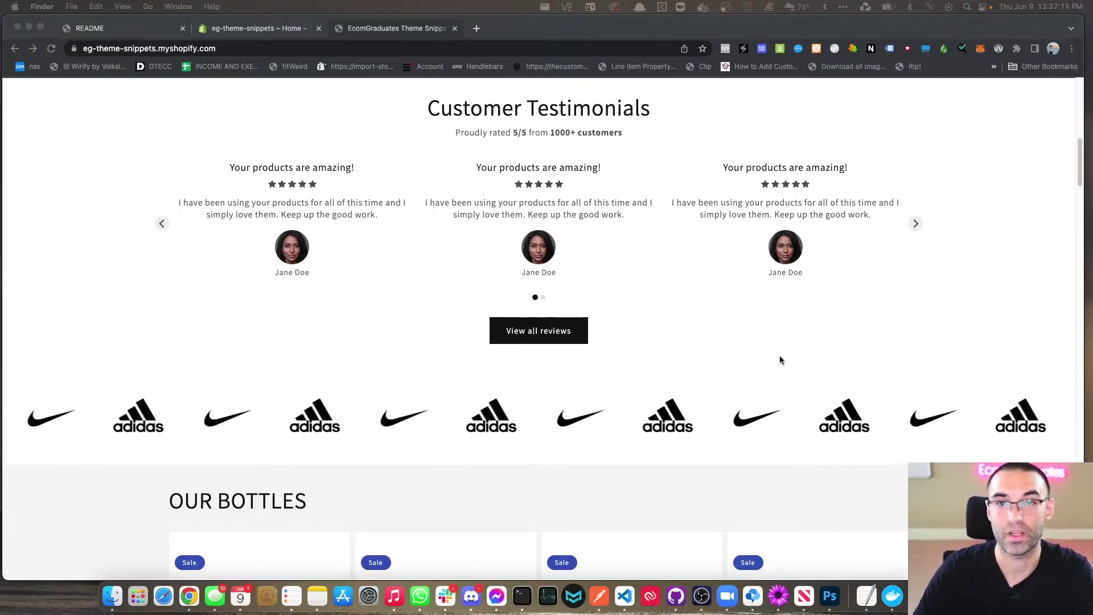
pyautogui.scroll(5, 909, 424)
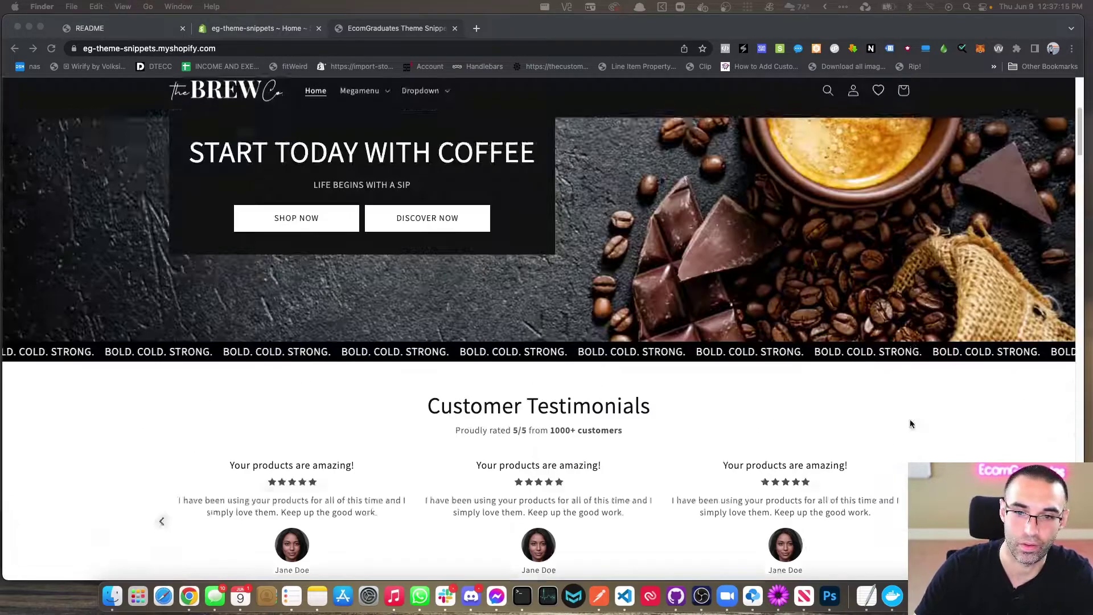
pyautogui.scroll(5, 909, 424)
pyautogui.scroll(-13, 889, 417)
pyautogui.scroll(5, 887, 418)
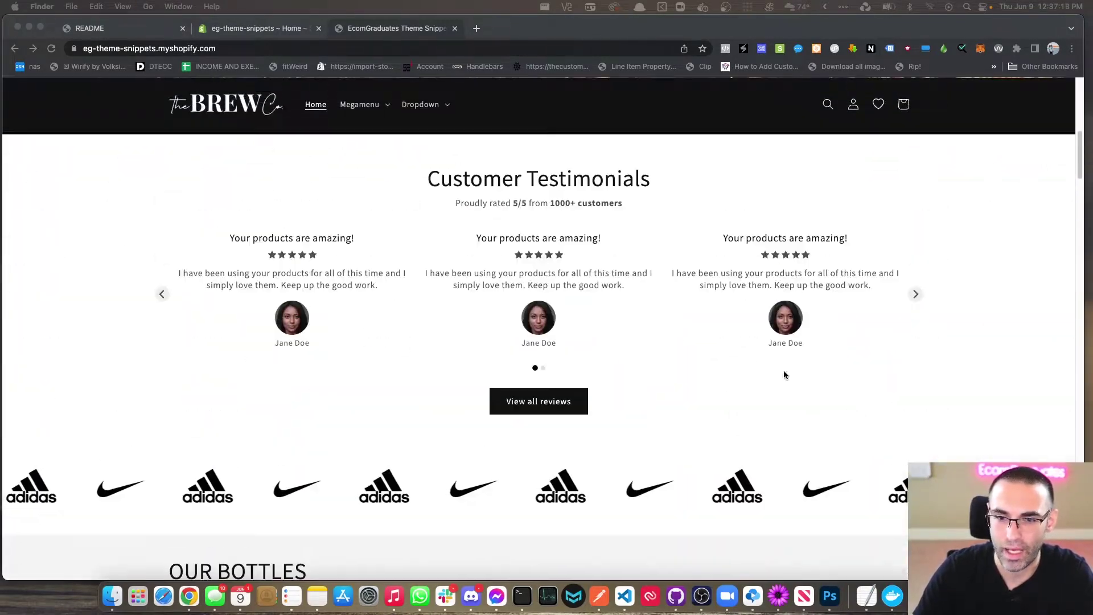
pyautogui.scroll(2, 882, 305)
pyautogui.click(914, 392)
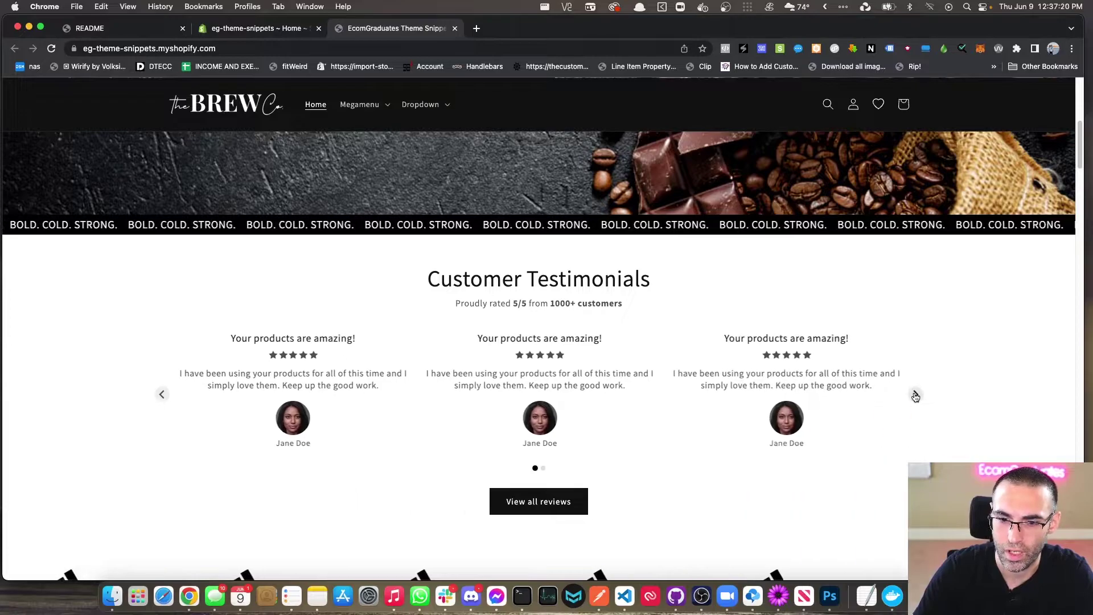
pyautogui.scroll(-4, 720, 350)
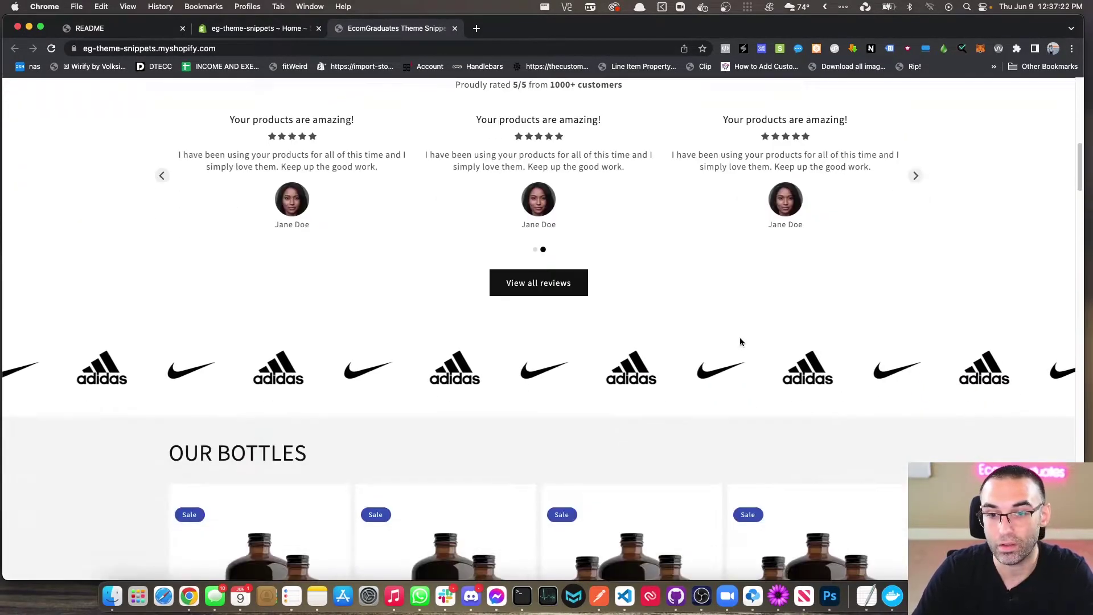
pyautogui.scroll(-7, 739, 342)
pyautogui.scroll(9, 797, 325)
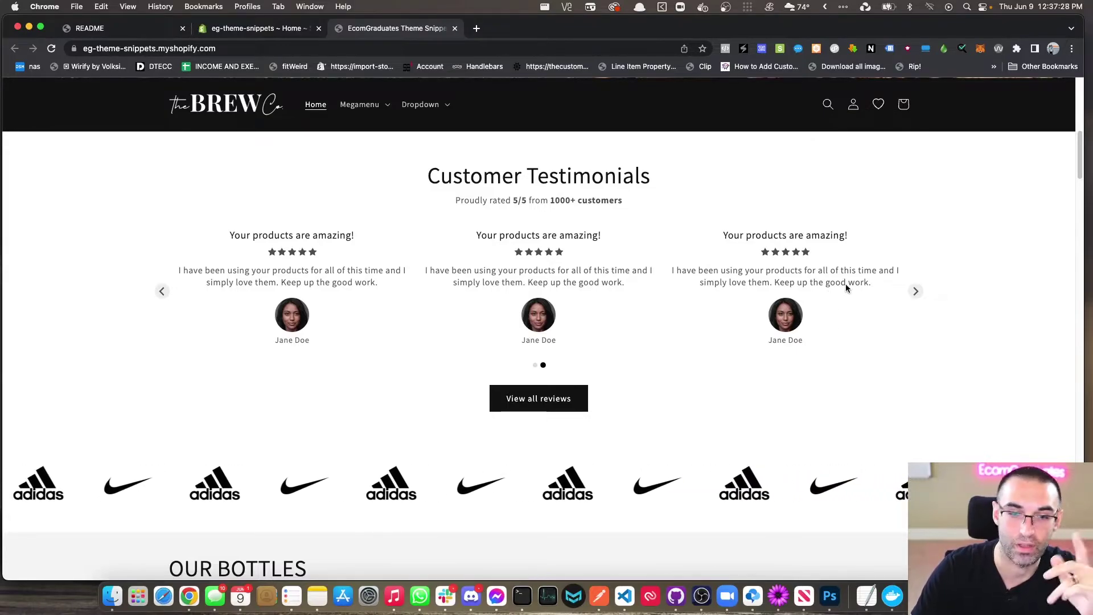
pyautogui.scroll(7, 845, 288)
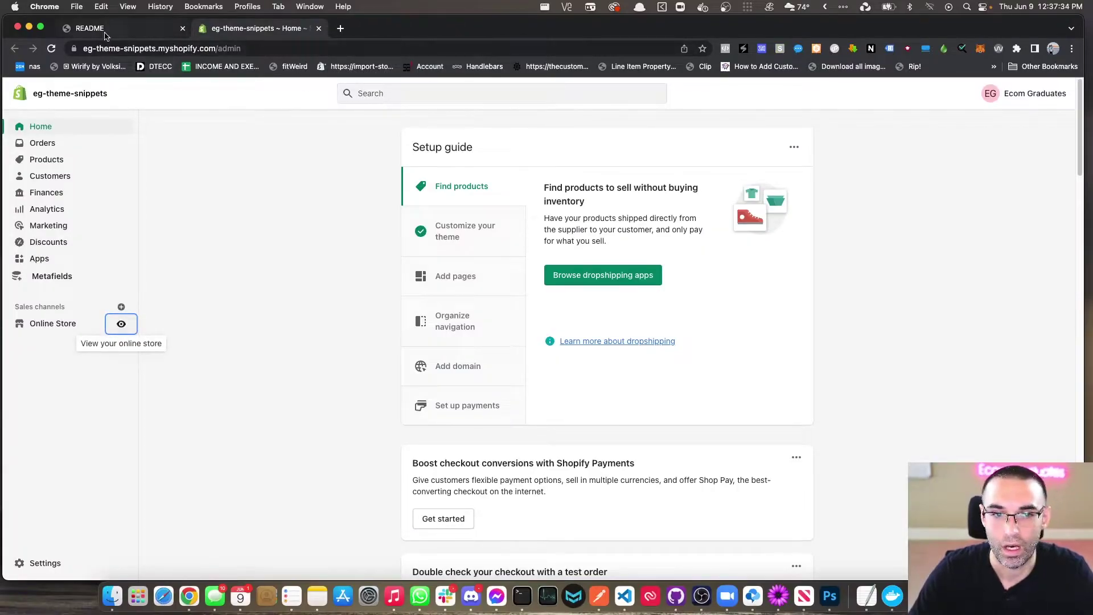
# Step: Read the EG Brand Slider README's Installation Guide, then bring up the EG-brands-slider folder
pyautogui.click(105, 35)
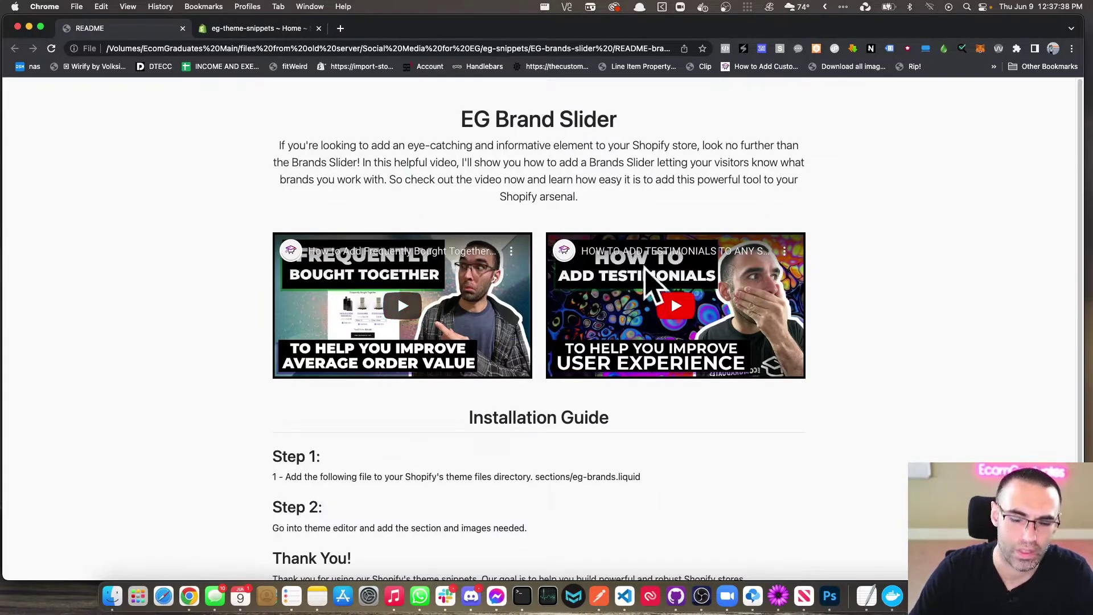
pyautogui.scroll(-5, 715, 187)
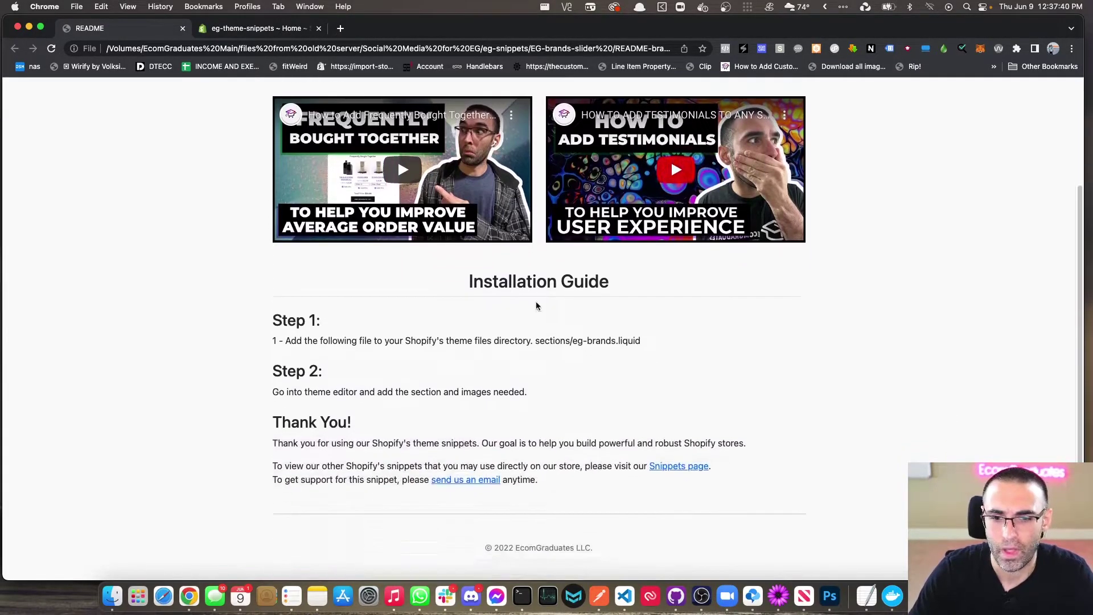
pyautogui.scroll(5, 535, 305)
pyautogui.press('super+Tab')
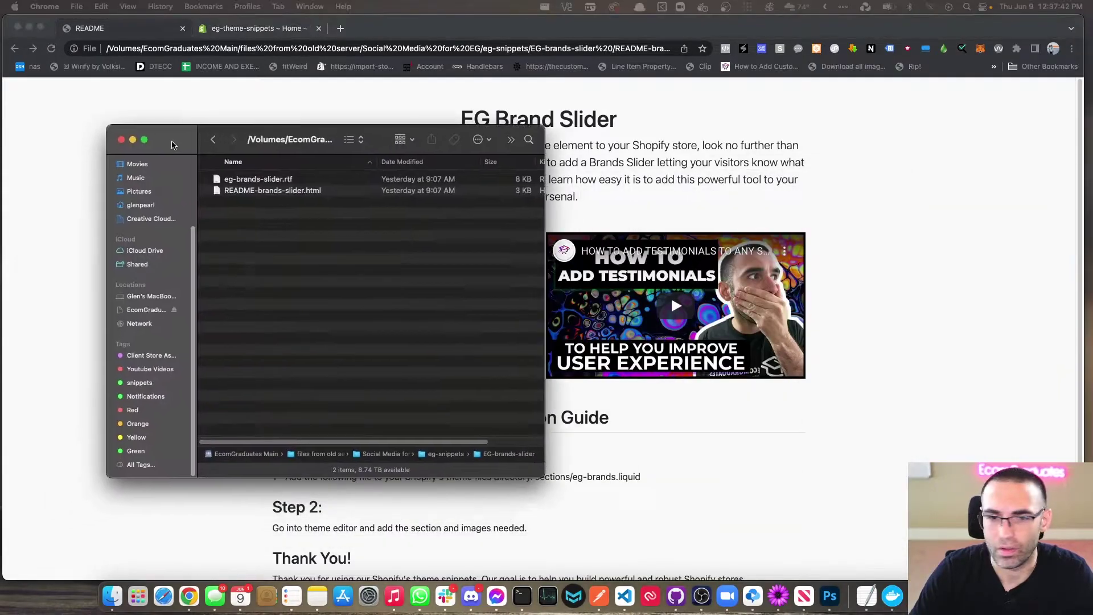
# Step: Select eg-brands-slider.rtf in Finder, then return to the README's Installation Guide
pyautogui.click(273, 179)
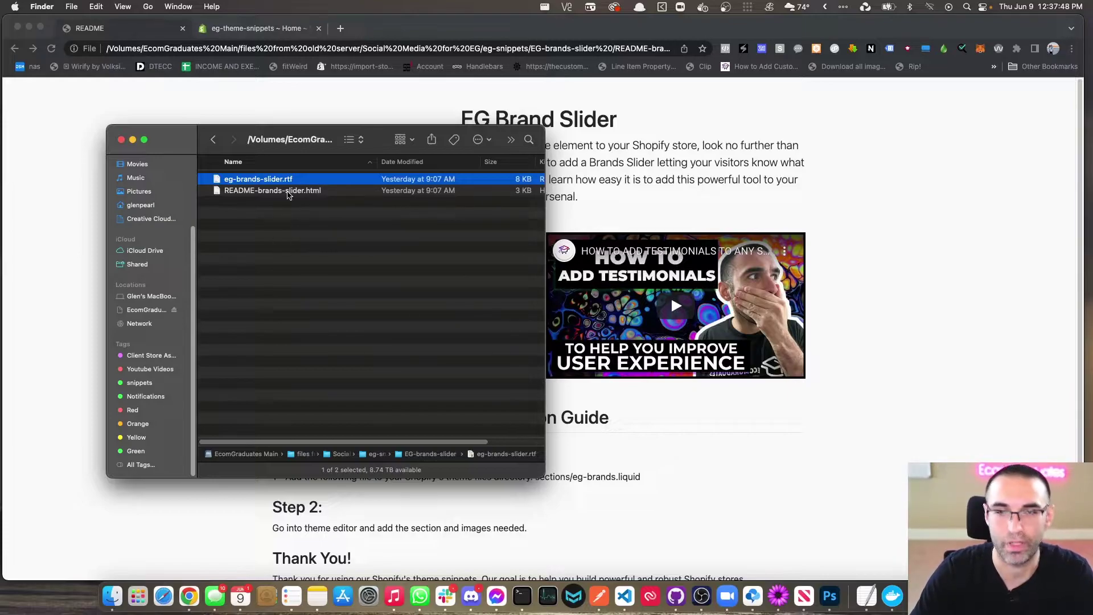
pyautogui.click(797, 189)
pyautogui.scroll(-5, 749, 252)
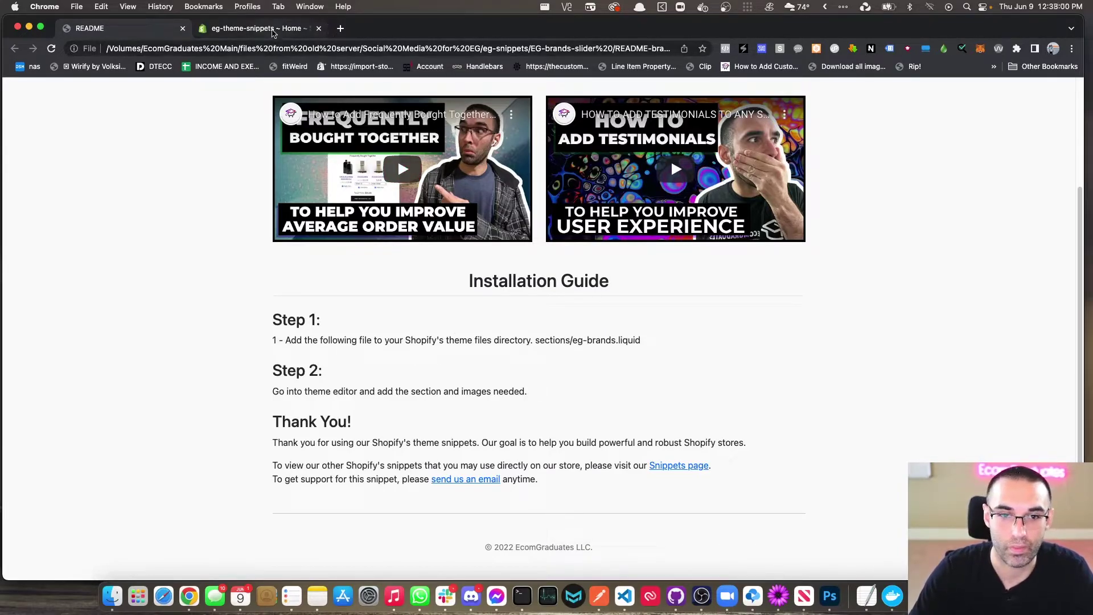
# Step: Go to Online Store > Themes and open the Actions menu for the Dawn- no brands theme
pyautogui.click(272, 31)
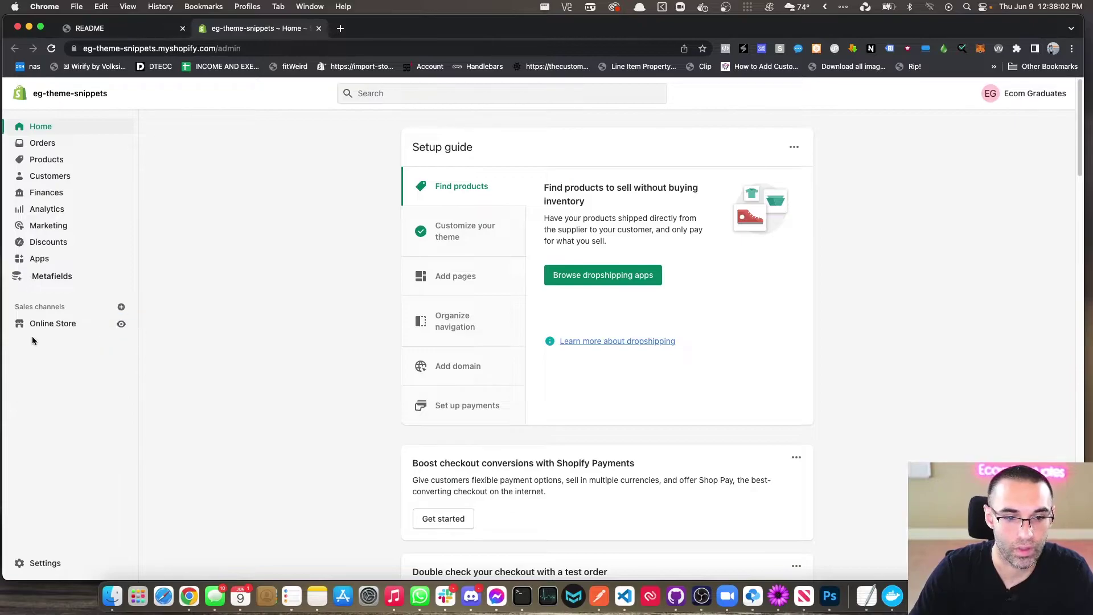
pyautogui.click(71, 324)
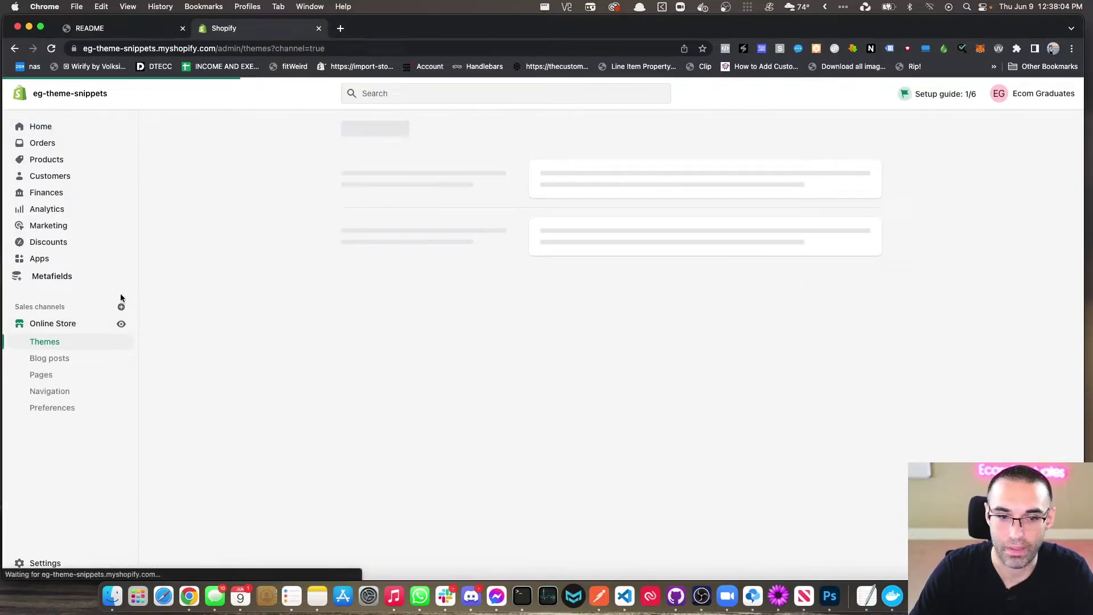
pyautogui.scroll(-8, 498, 310)
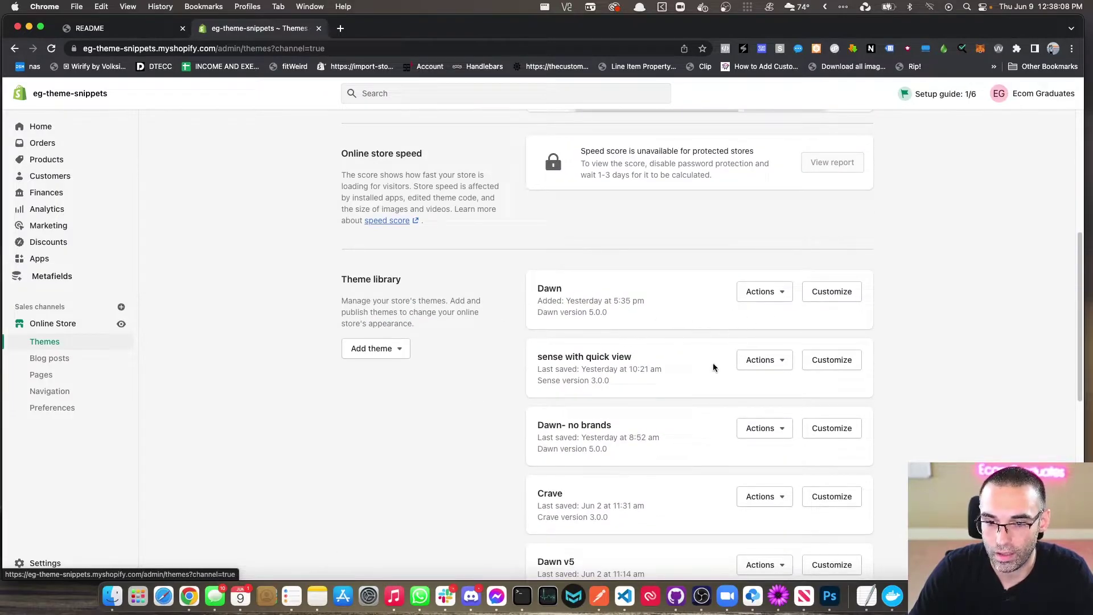
pyautogui.click(755, 427)
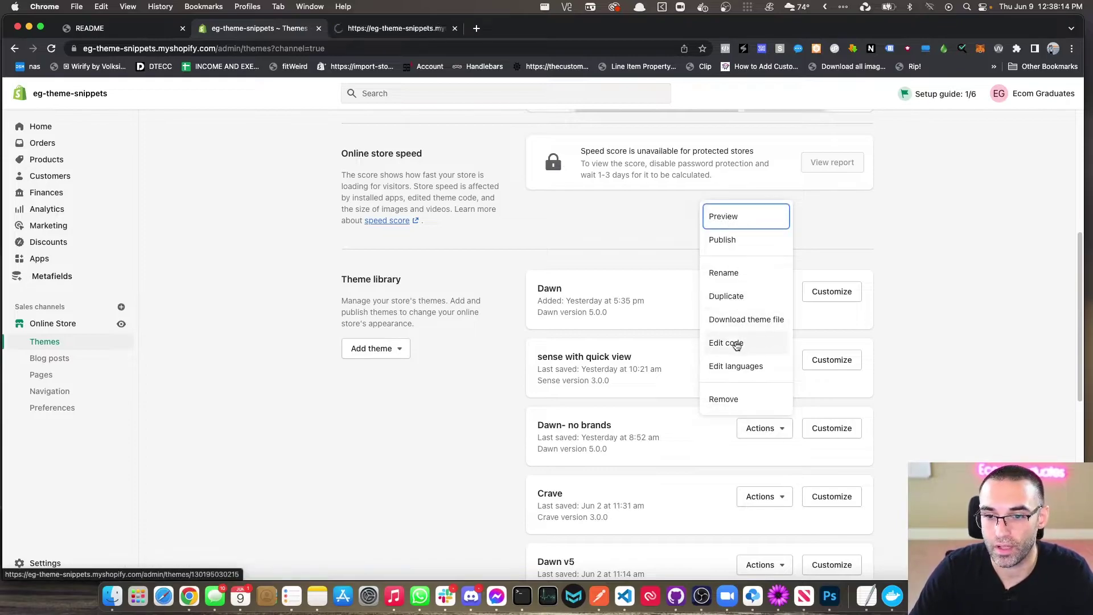
# Step: Open Edit code for Dawn- no brands, browse the plain store preview, then return to the code editor
pyautogui.click(720, 343)
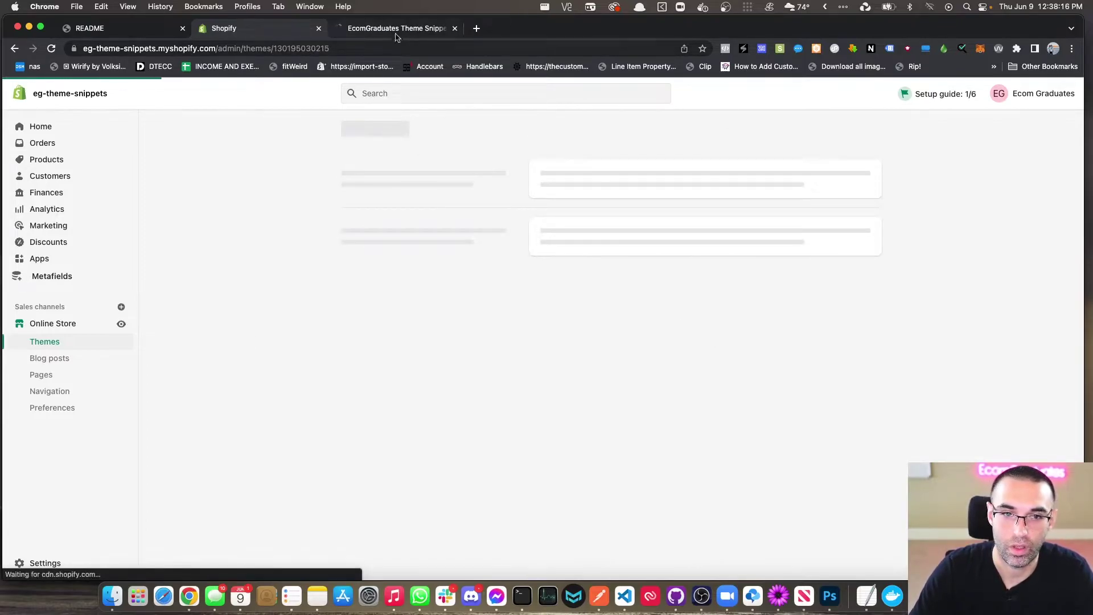
pyautogui.click(416, 26)
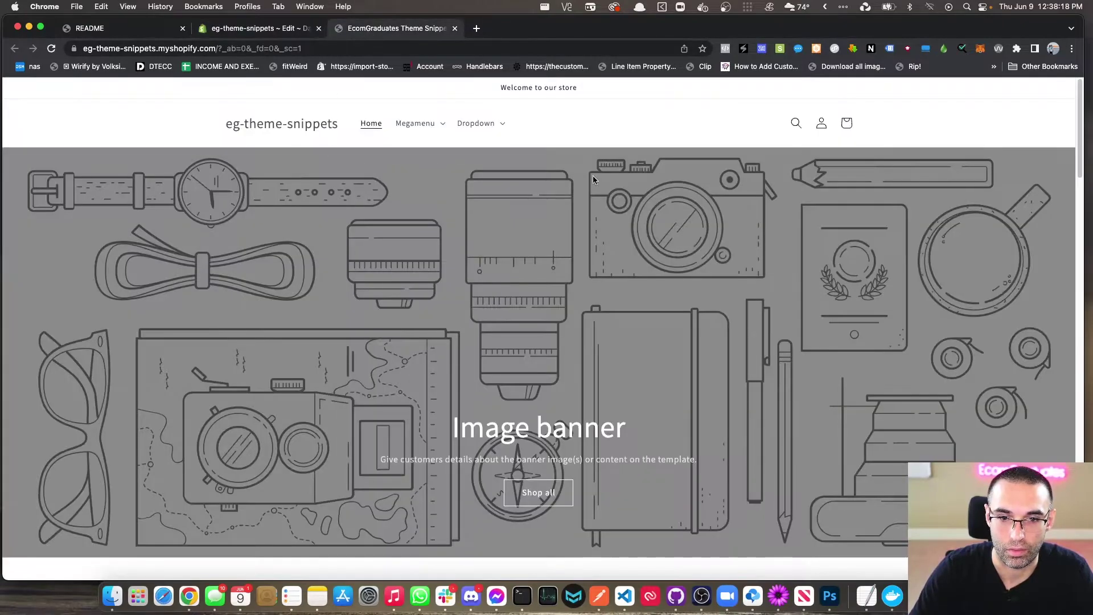
pyautogui.scroll(-10, 592, 175)
pyautogui.scroll(10, 563, 222)
pyautogui.scroll(-10, 563, 222)
pyautogui.scroll(10, 565, 230)
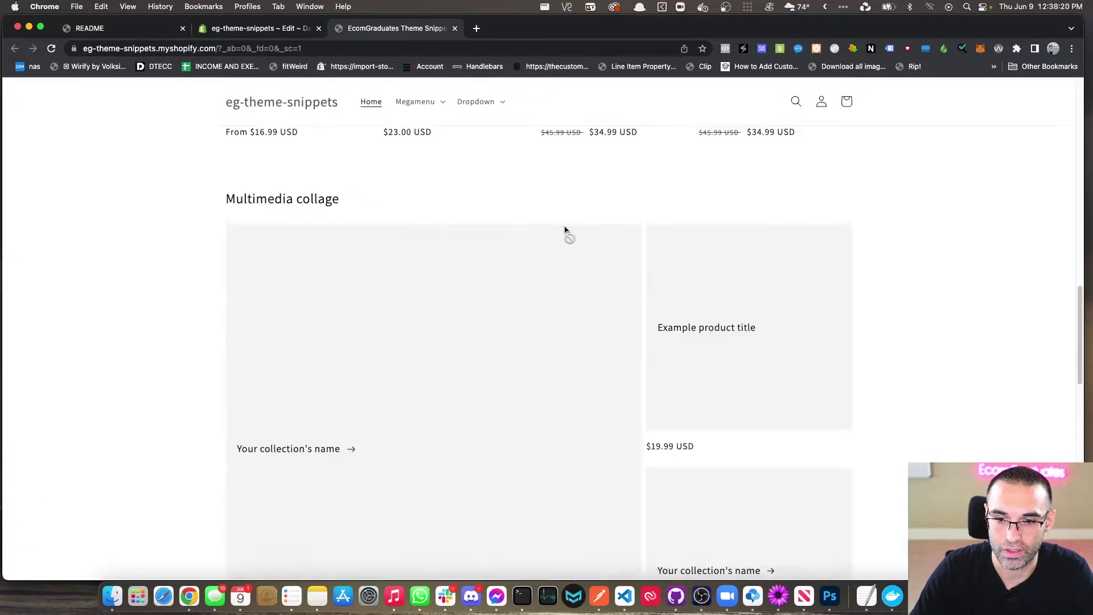
pyautogui.scroll(-3, 563, 233)
pyautogui.scroll(-10, 566, 238)
pyautogui.scroll(15, 356, 231)
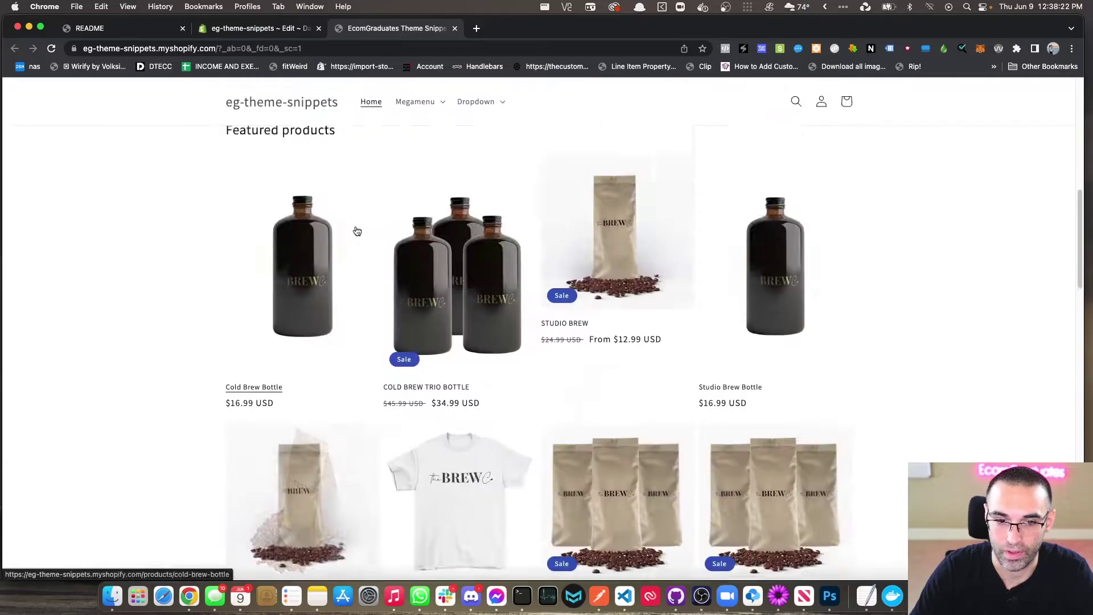
pyautogui.click(226, 36)
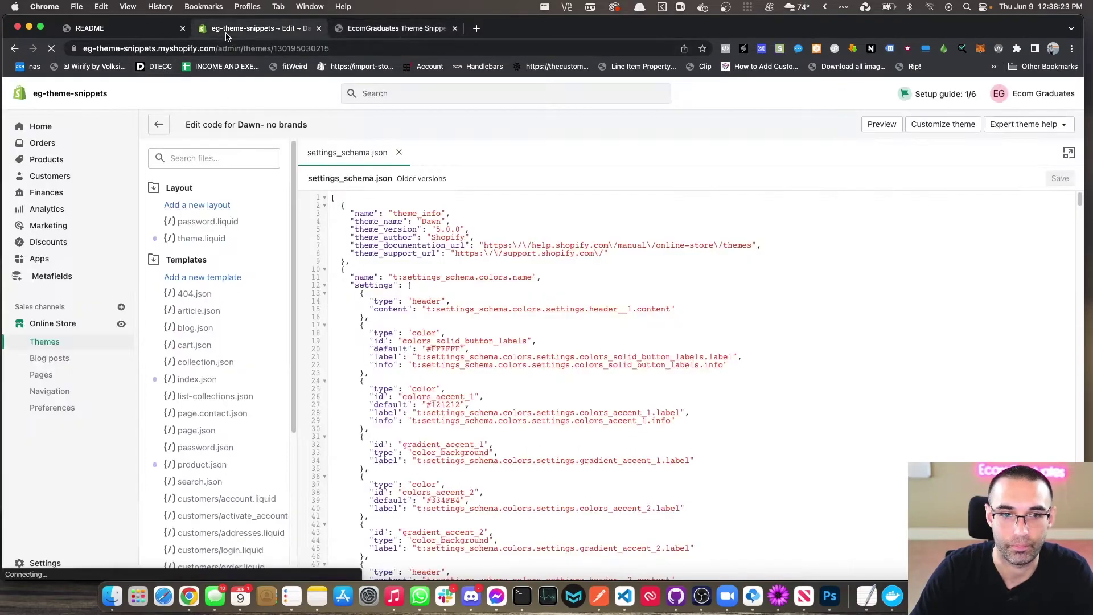
# Step: Close settings_schema.json, collapse the Templates and Config folders, and move the README tab last
pyautogui.click(400, 153)
pyautogui.click(156, 260)
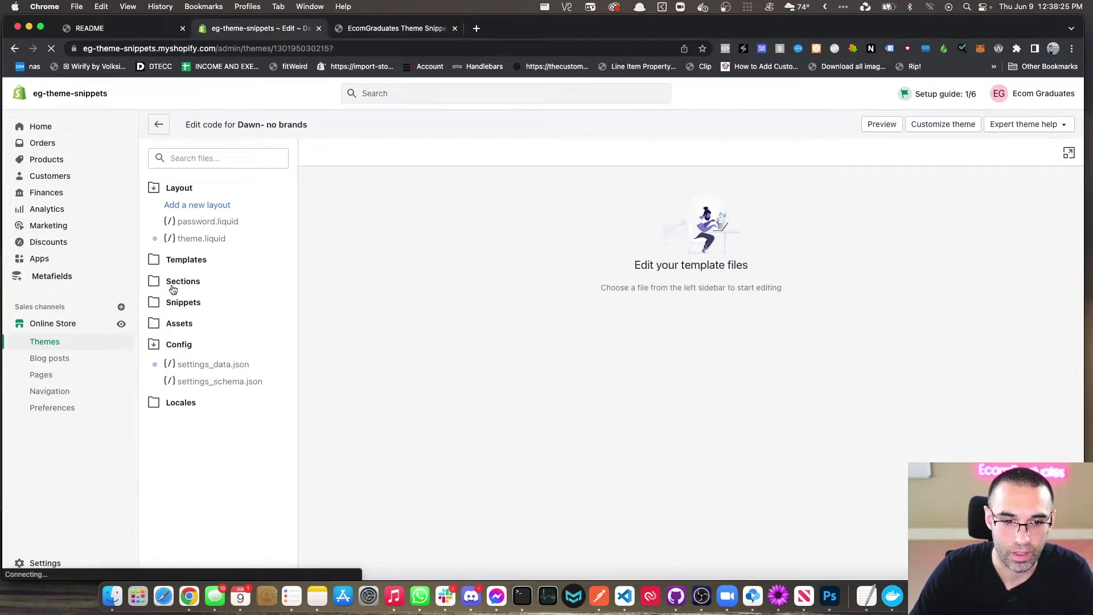
pyautogui.click(163, 346)
pyautogui.moveTo(145, 28); pyautogui.dragTo(500, 34)
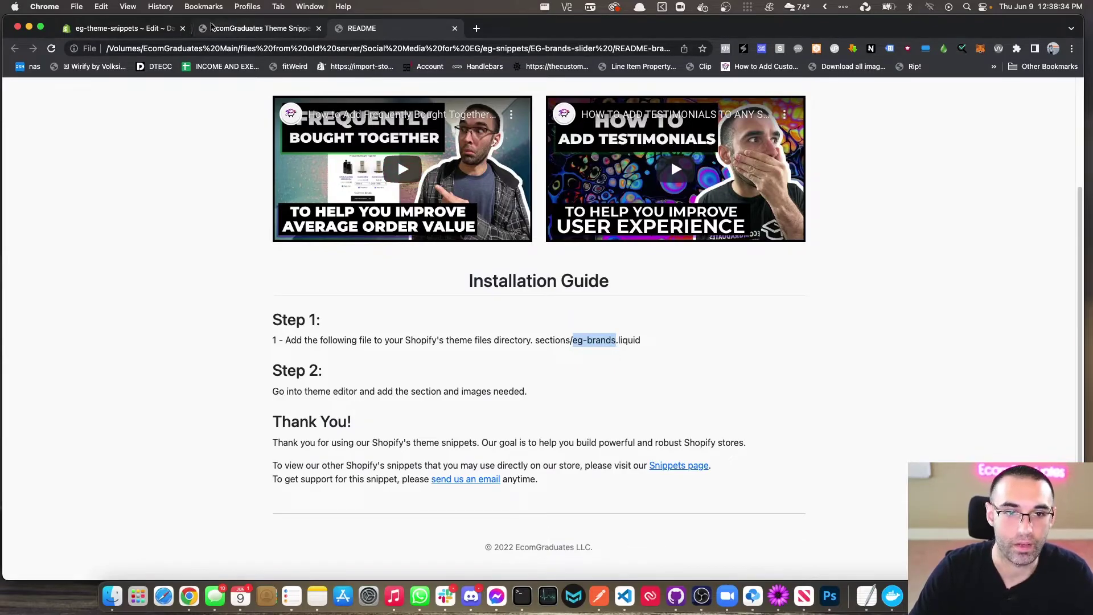
pyautogui.click(152, 26)
# Step: Add a new section named eg-brands under Sections, creating eg-brands.liquid
pyautogui.click(183, 281)
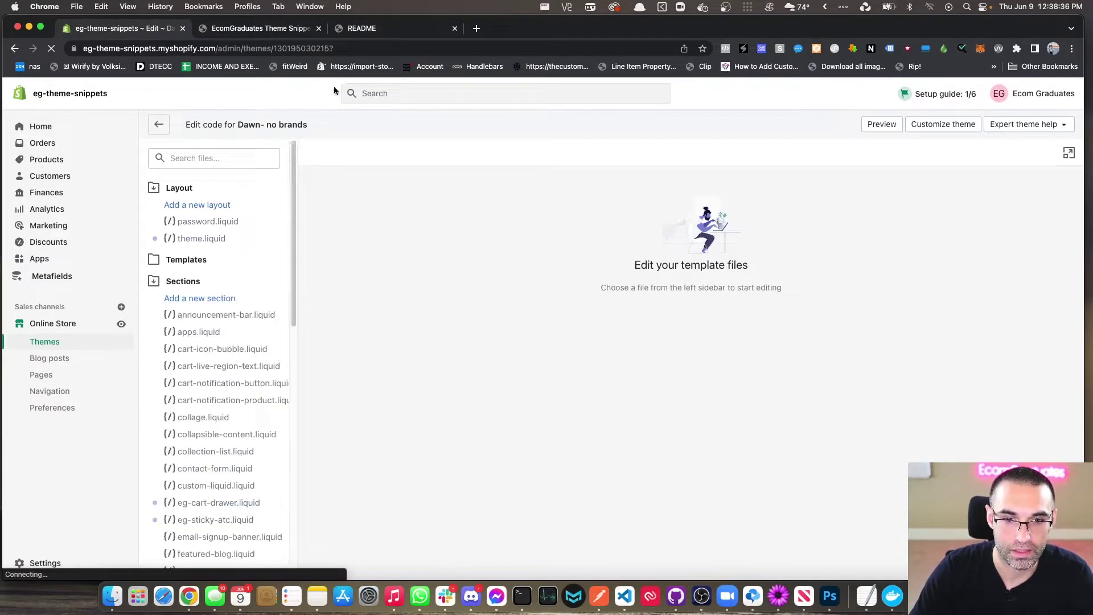
pyautogui.click(335, 31)
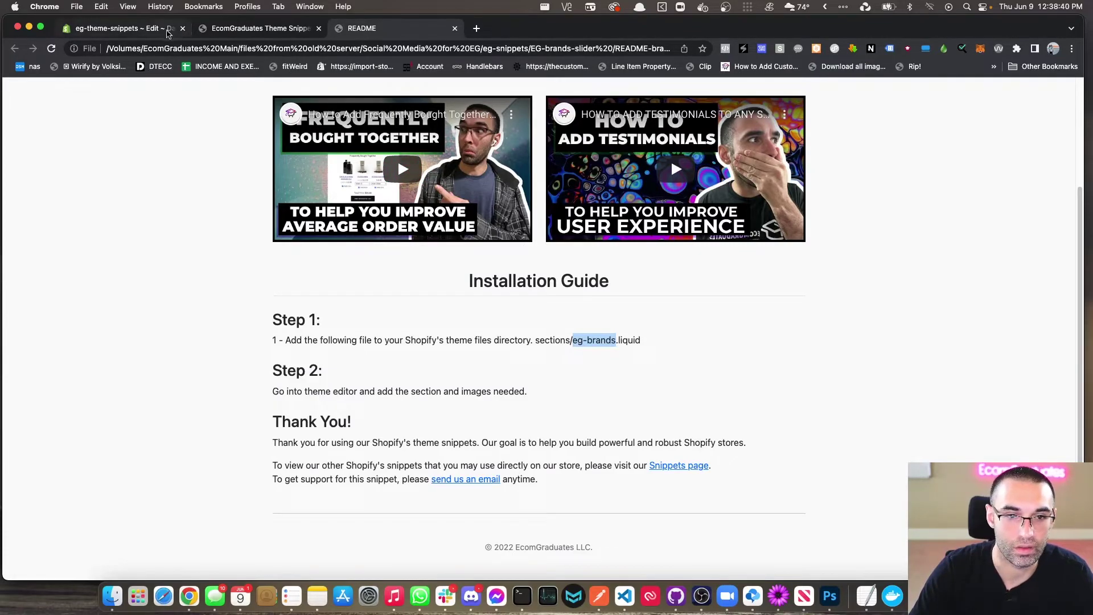
pyautogui.click(171, 30)
pyautogui.click(199, 298)
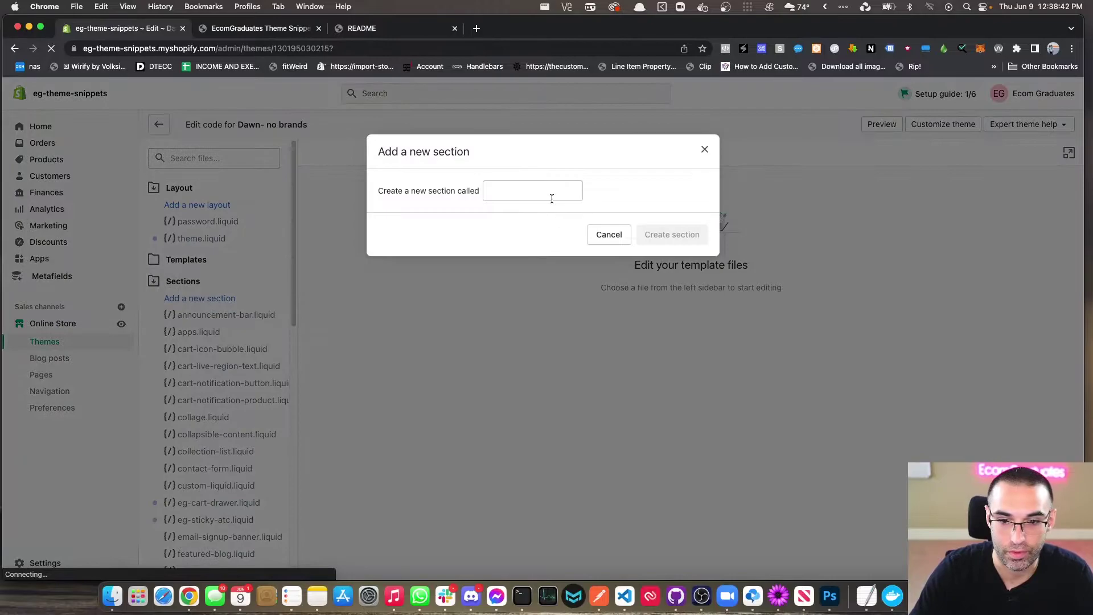
pyautogui.write('eg-brands')
pyautogui.click(669, 246)
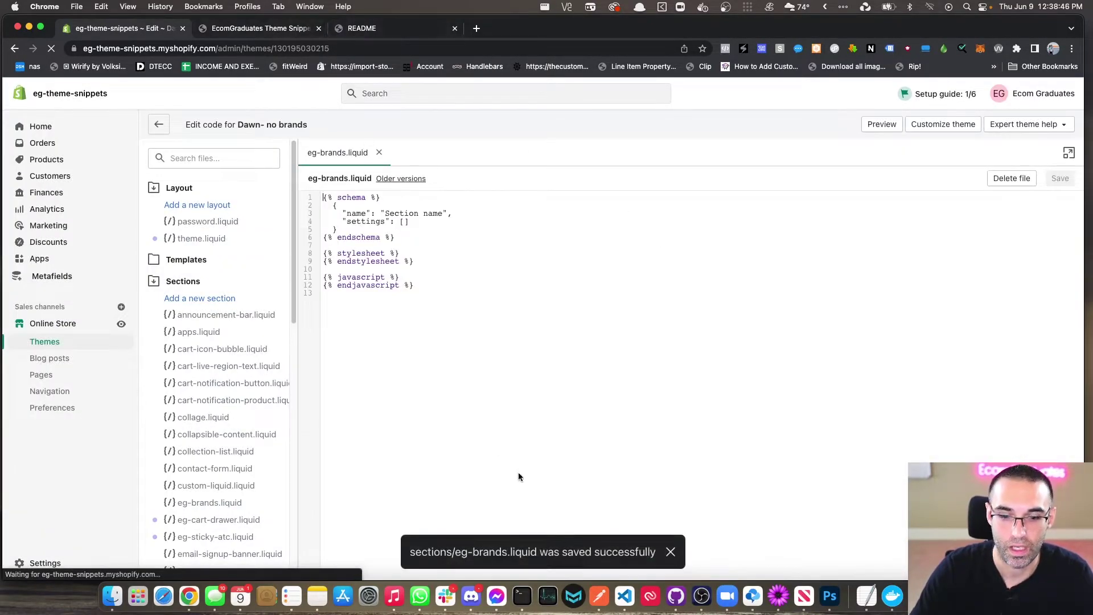
# Step: Open eg-brands-slider.rtf in TextEdit and copy all of its slider code
pyautogui.click(112, 595)
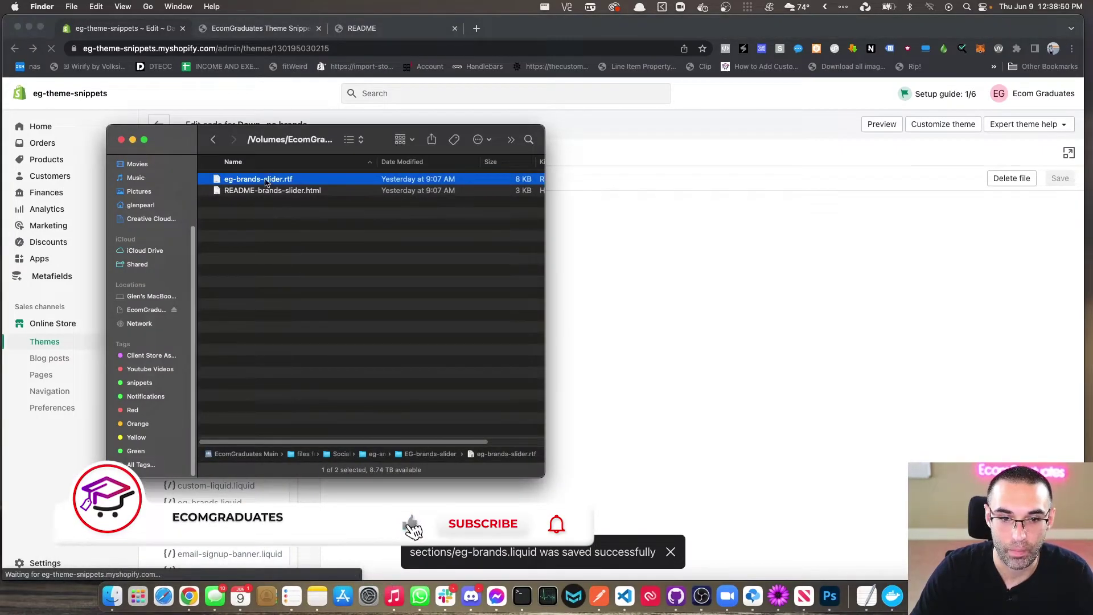
pyautogui.doubleClick(265, 181)
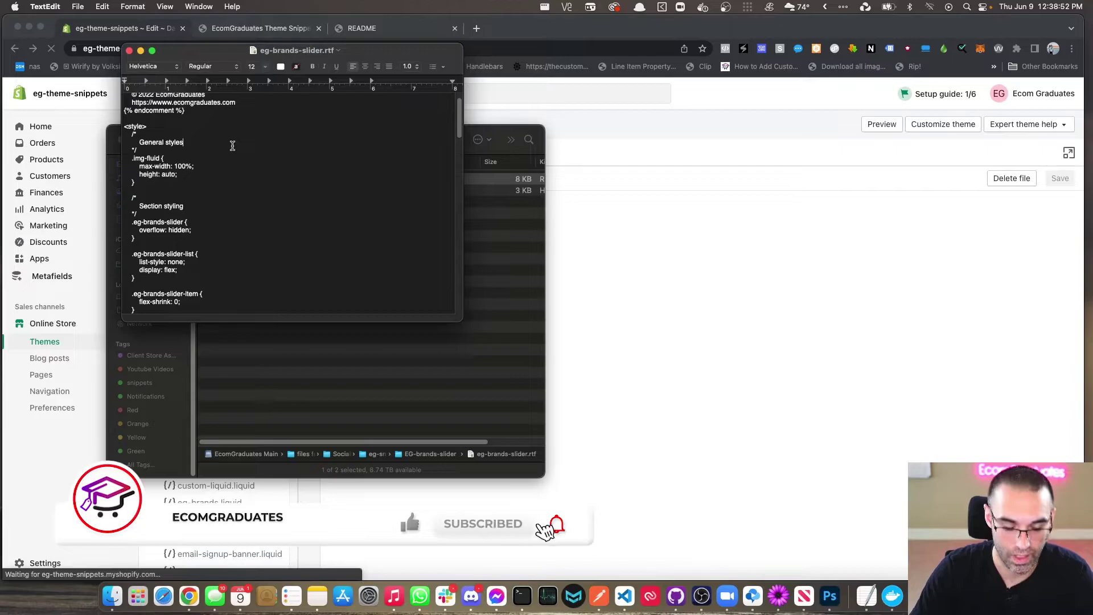
pyautogui.press('super+a')
pyautogui.rightClick(206, 145)
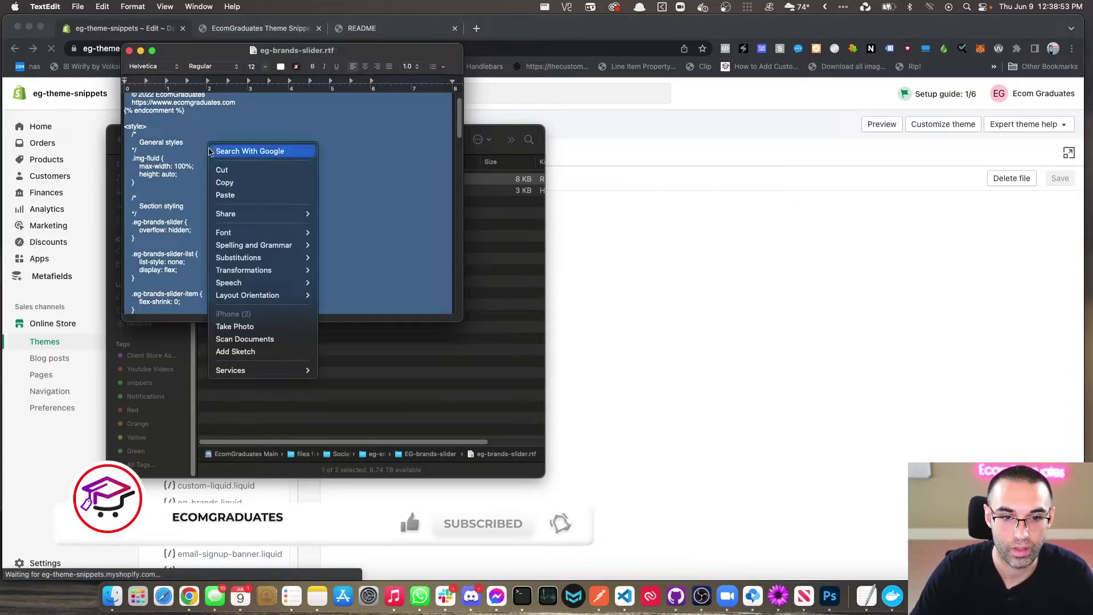
pyautogui.click(219, 184)
pyautogui.click(680, 258)
# Step: Overwrite eg-brands.liquid's default template with the pasted slider code and save the file
pyautogui.press('super+a')
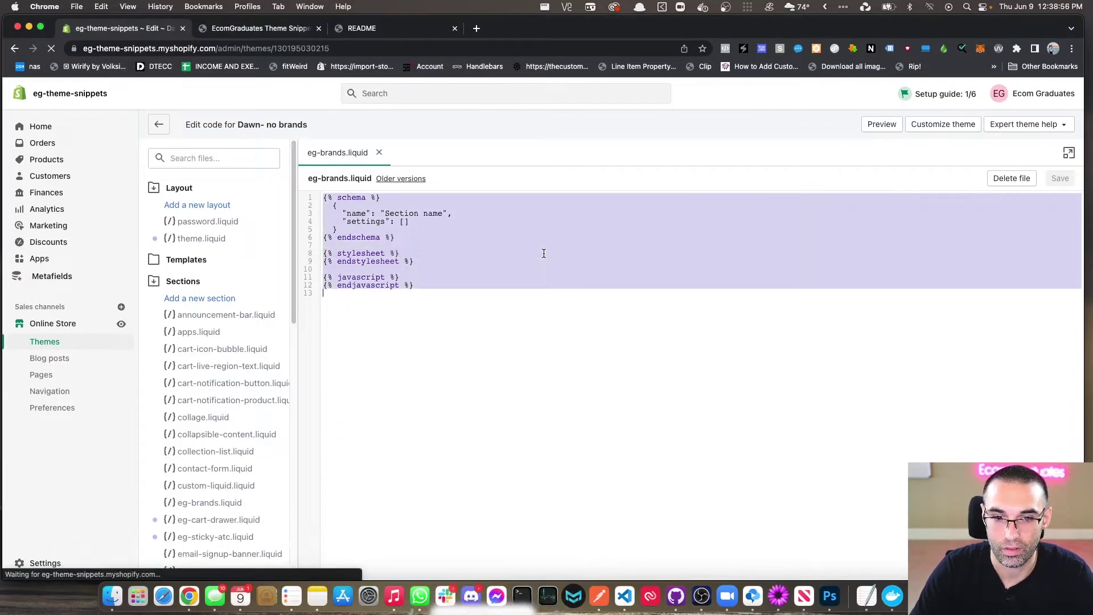
pyautogui.press('super+v')
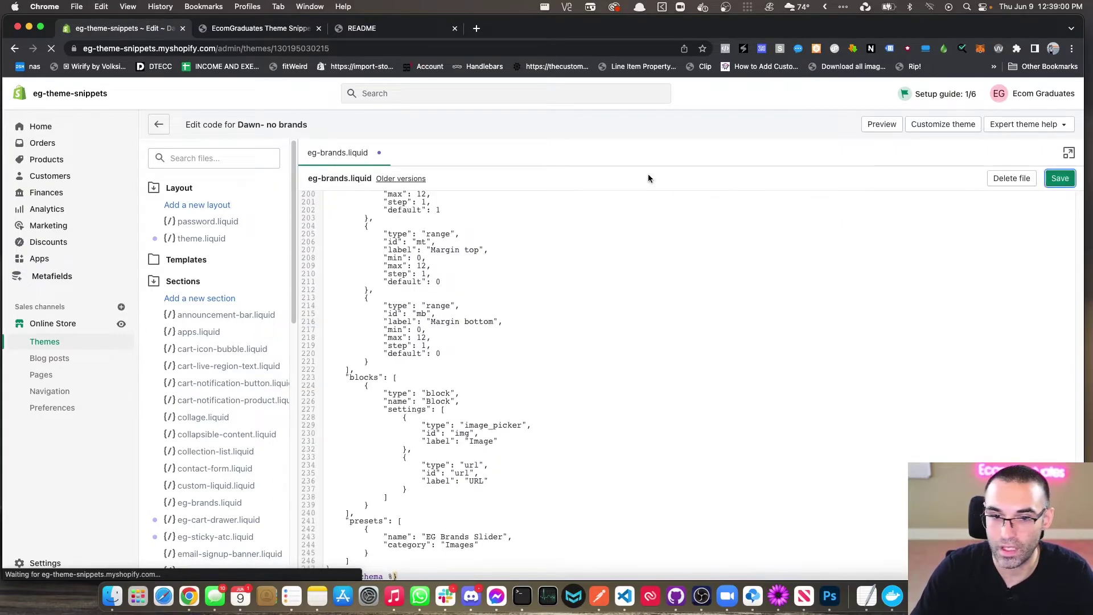
pyautogui.press('super+s')
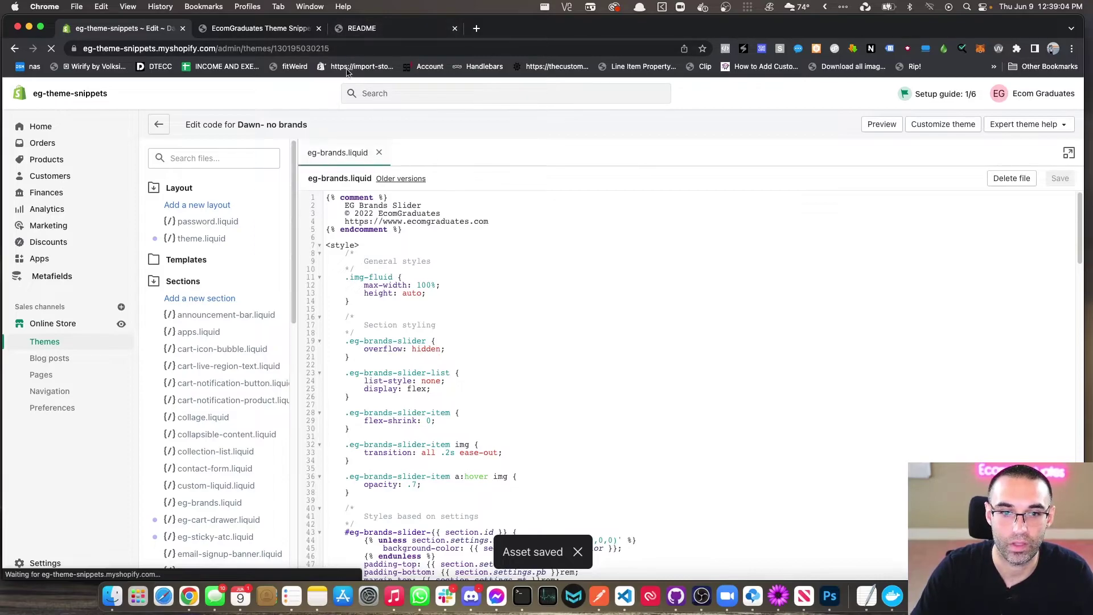
pyautogui.click(360, 33)
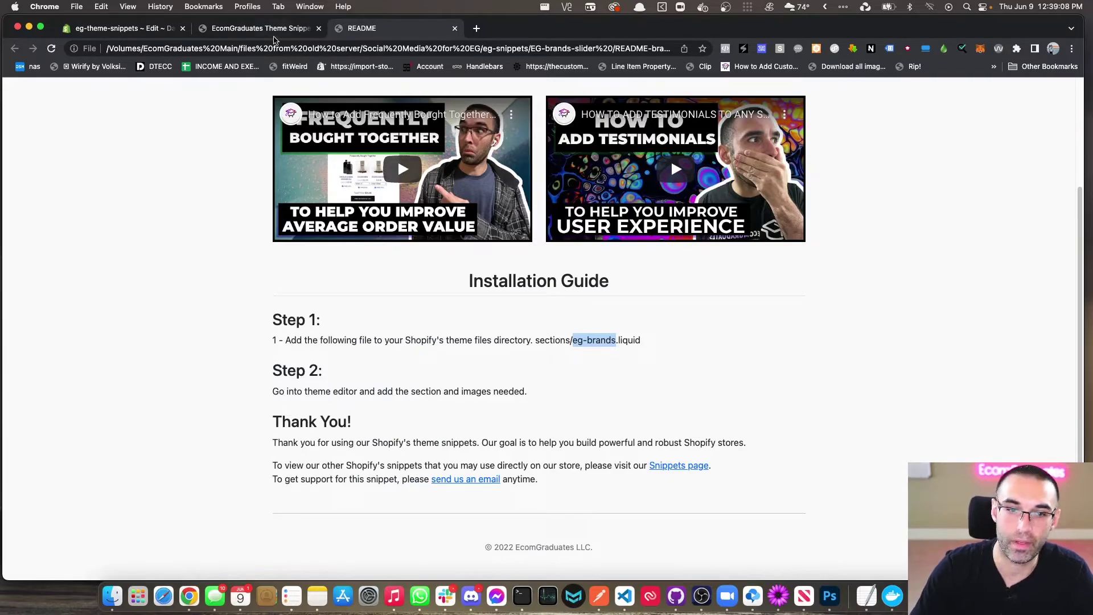
pyautogui.click(155, 29)
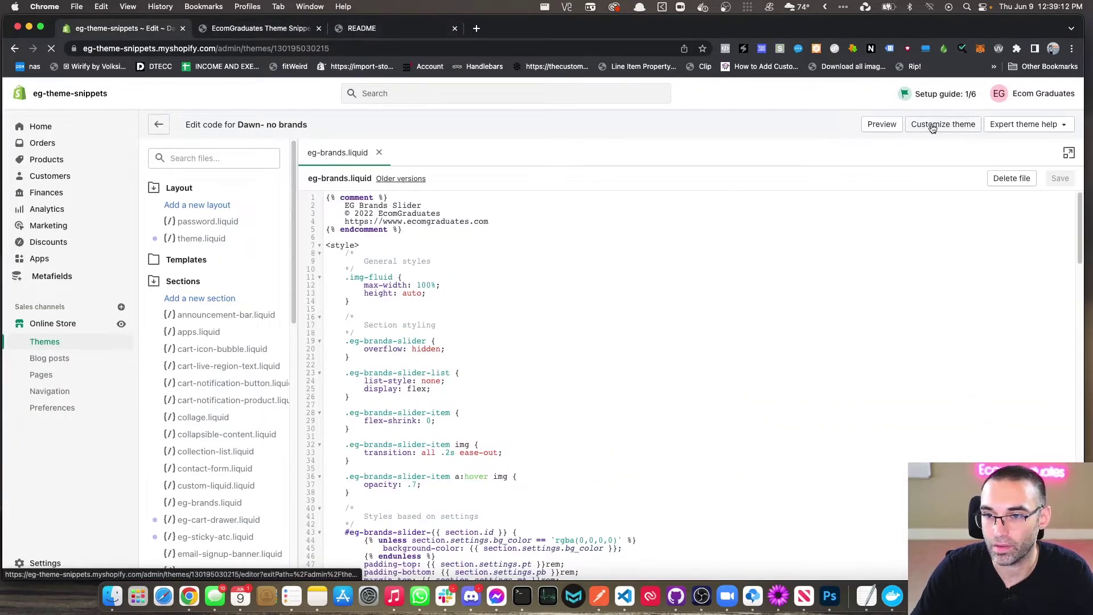
# Step: In the theme customizer, select EG Brands Slider, view its adidas block, and open Background color
pyautogui.click(929, 127)
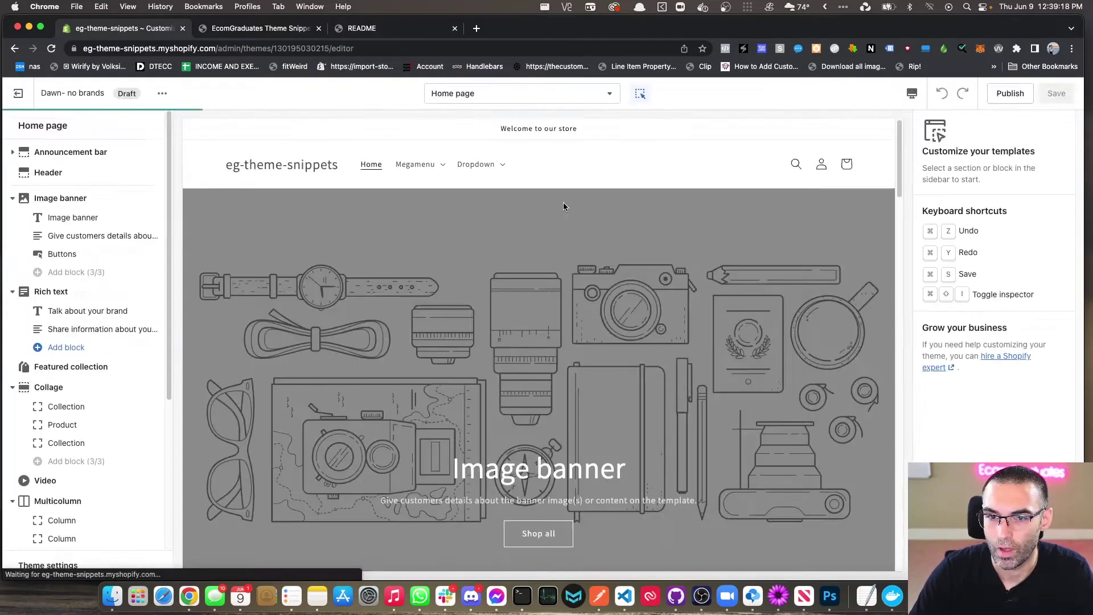
pyautogui.scroll(-5, 75, 352)
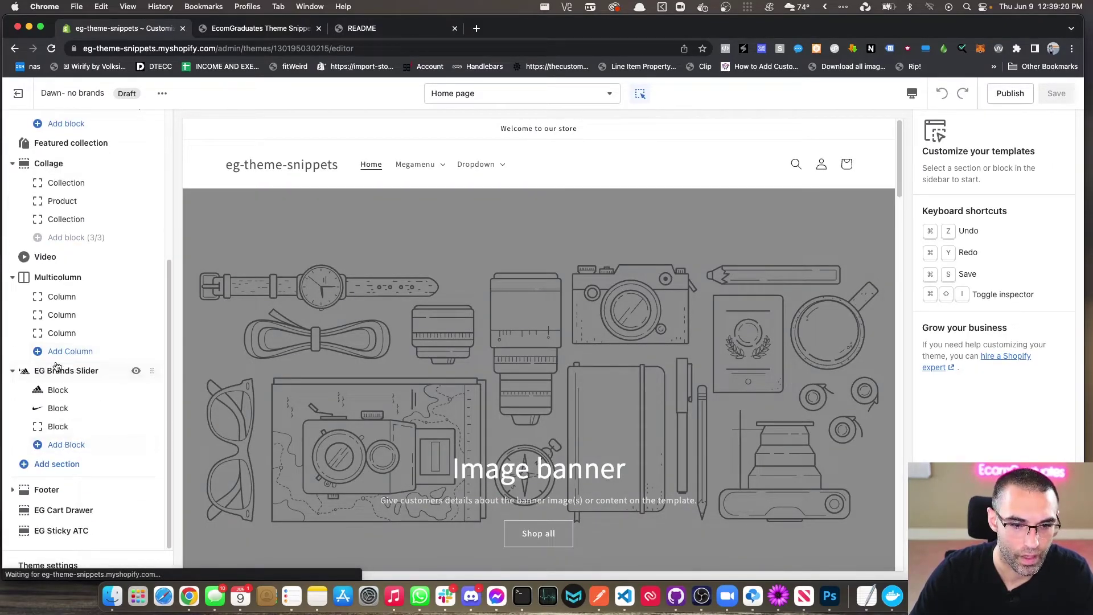
pyautogui.click(60, 370)
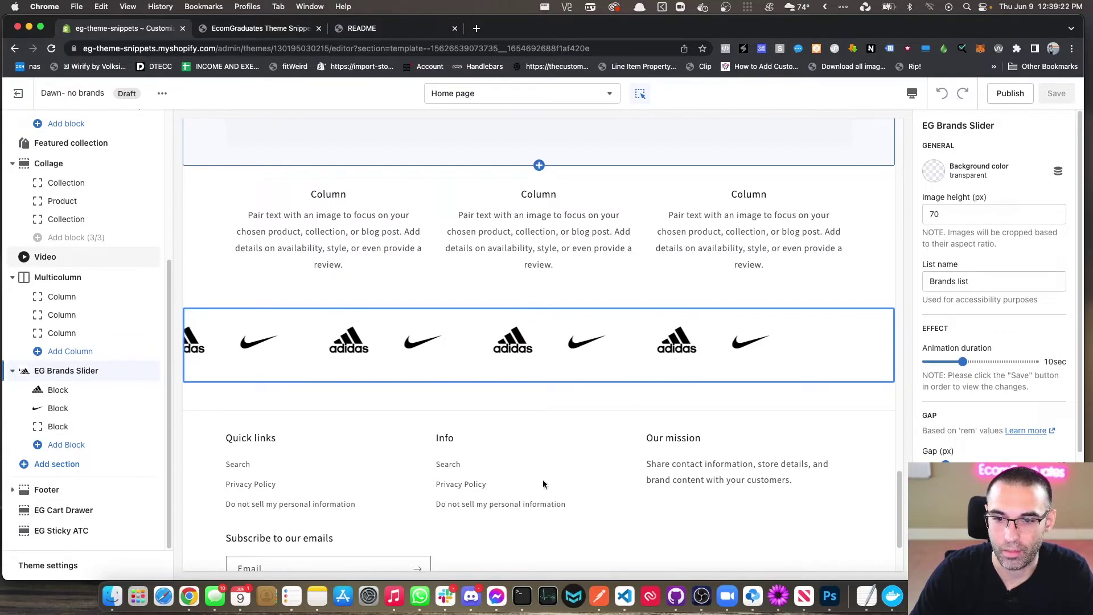
pyautogui.click(58, 390)
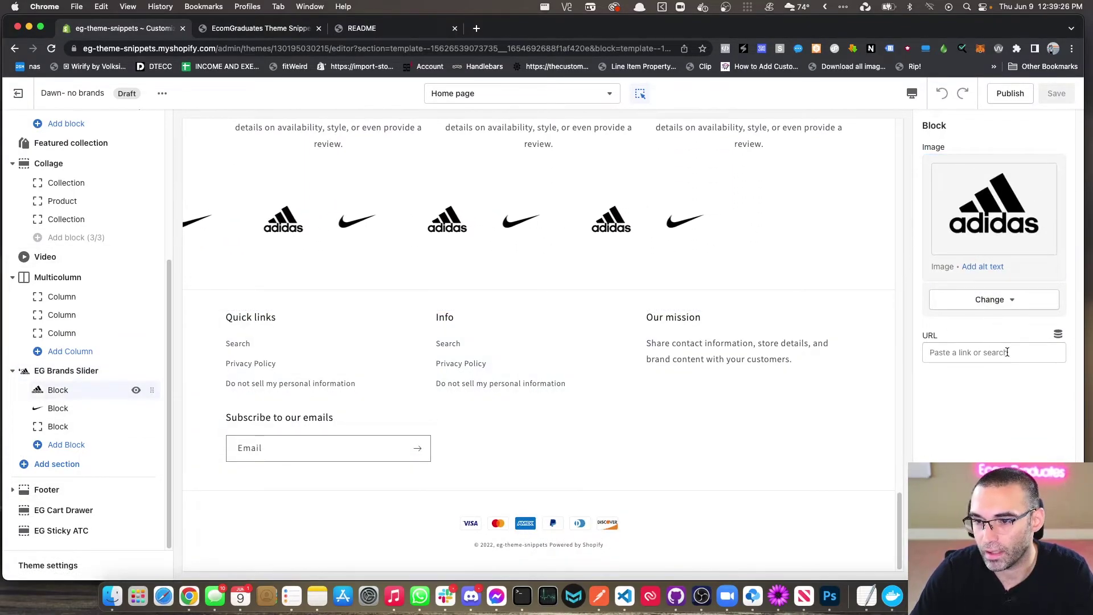
pyautogui.click(100, 373)
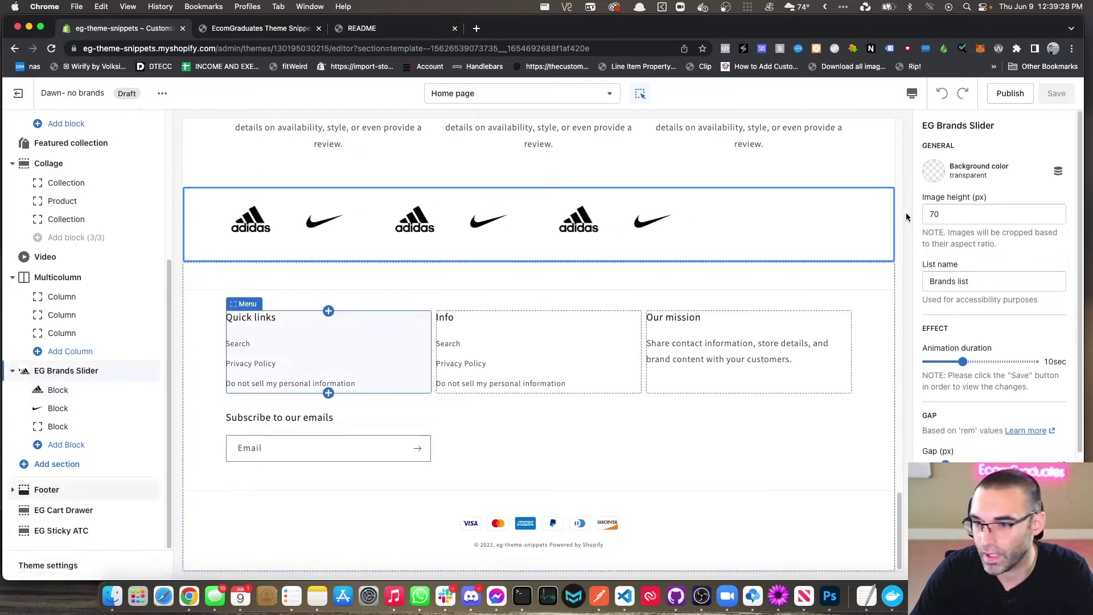
pyautogui.click(934, 171)
# Step: Set the EG Brands Slider background colour to bright red #FF0202
pyautogui.click(996, 219)
pyautogui.moveTo(1004, 211); pyautogui.dragTo(1016, 181)
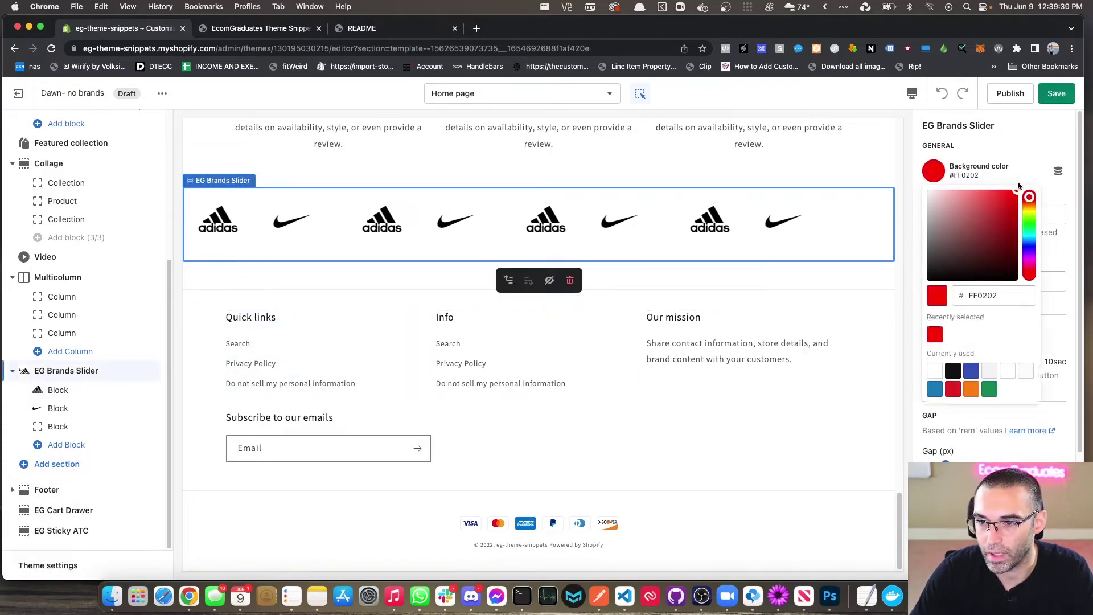
pyautogui.click(1027, 157)
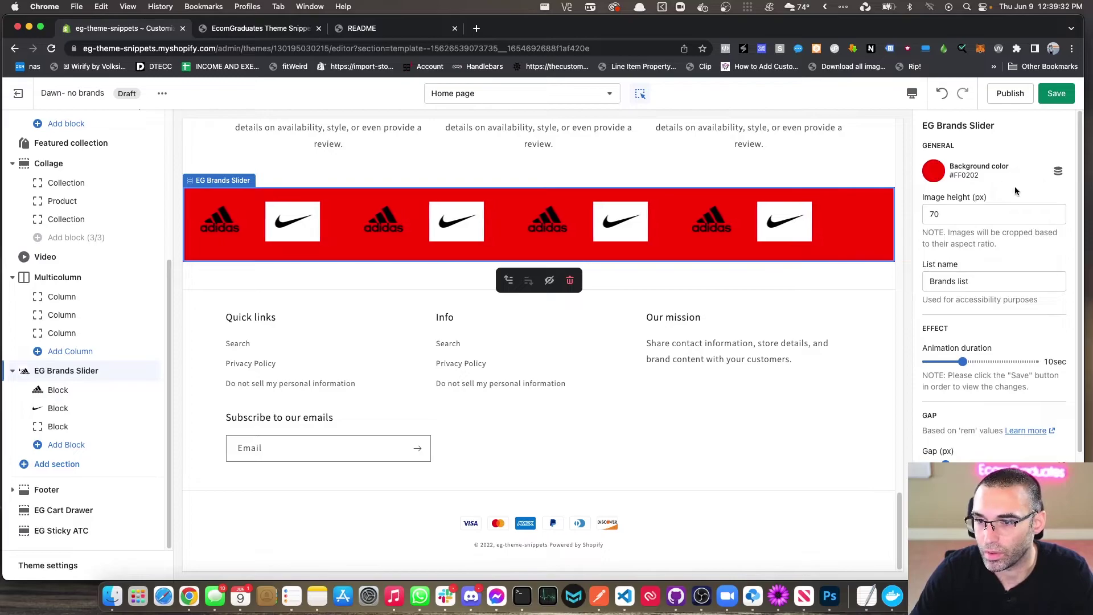
pyautogui.scroll(-1, 939, 250)
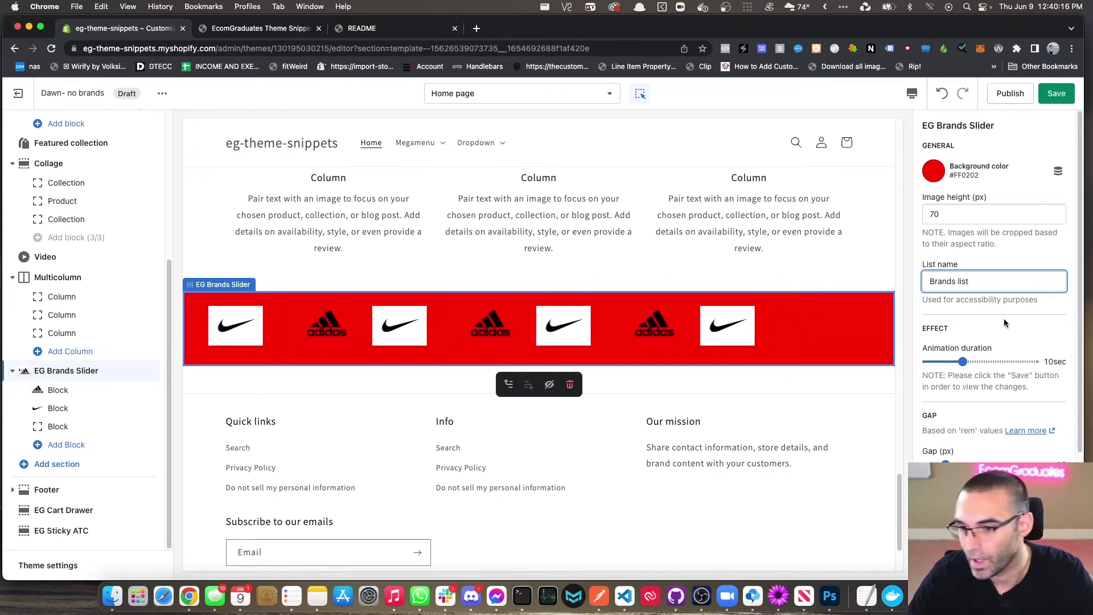
# Step: Open the second EG Brands Slider block, the Nike logo, to reveal its Image and URL settings
pyautogui.scroll(-2, 983, 267)
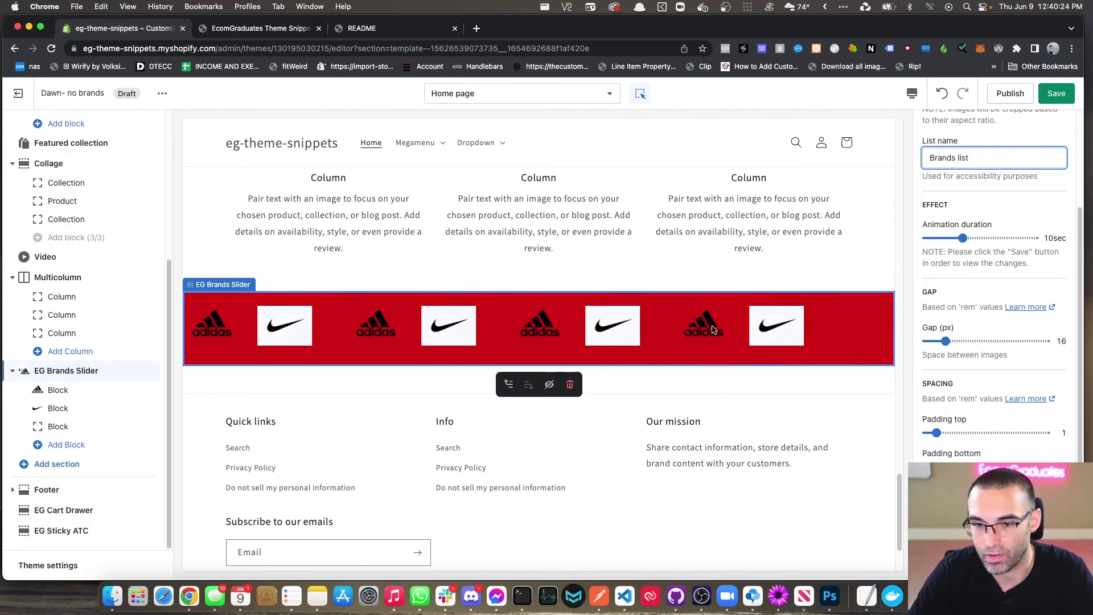
pyautogui.scroll(3, 996, 234)
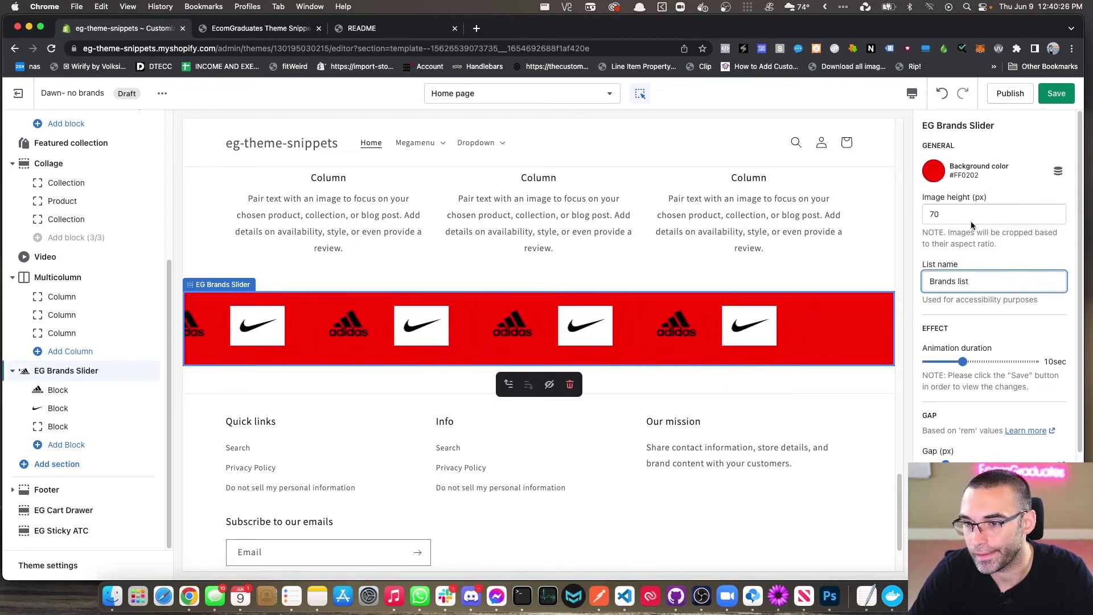
pyautogui.scroll(-2, 998, 347)
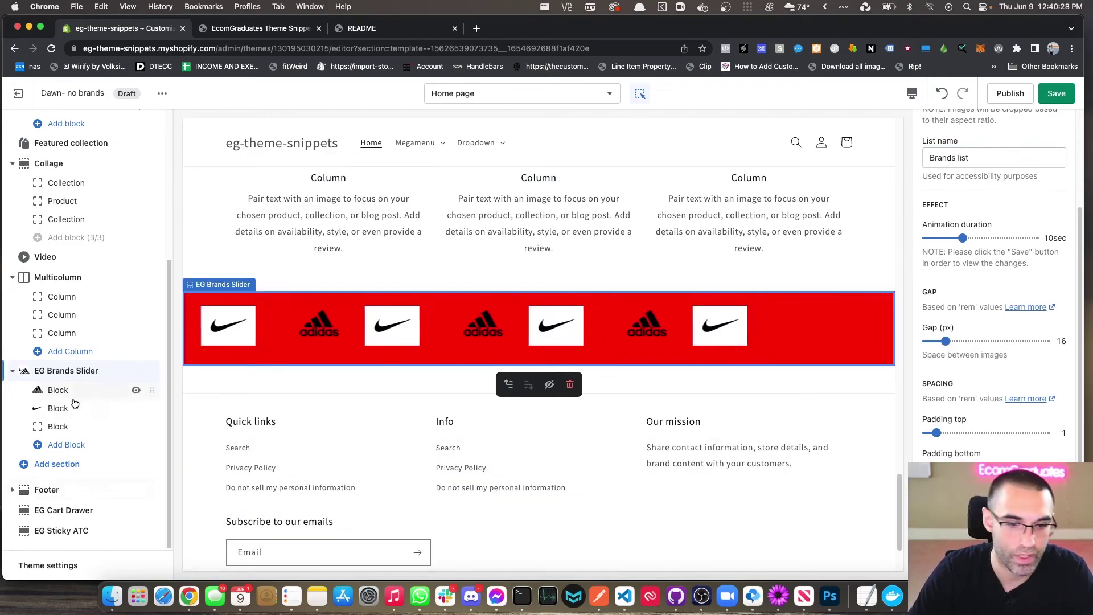
pyautogui.click(58, 410)
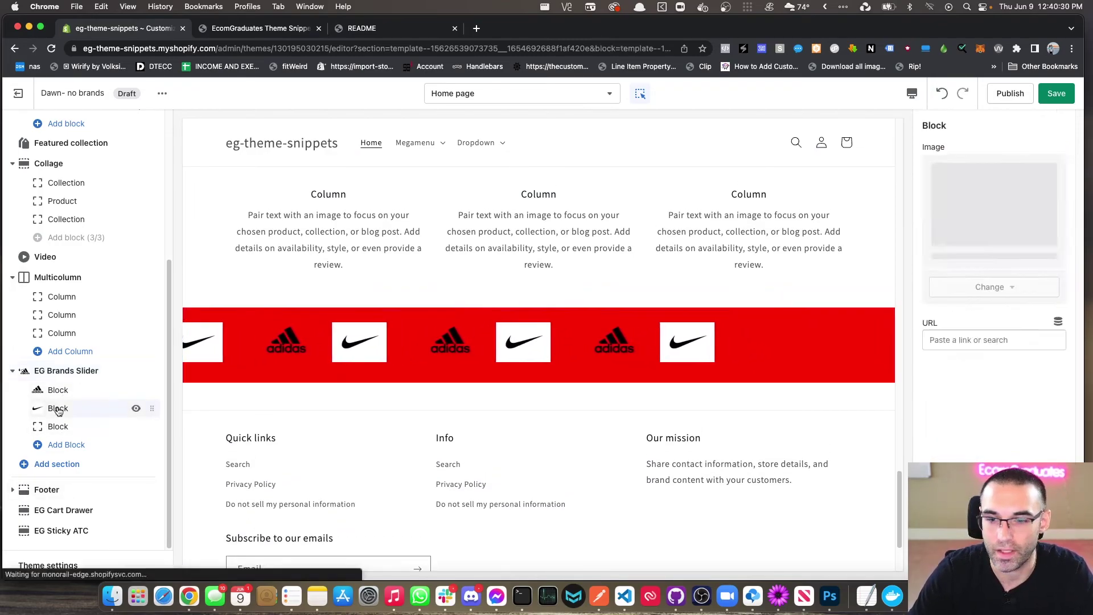